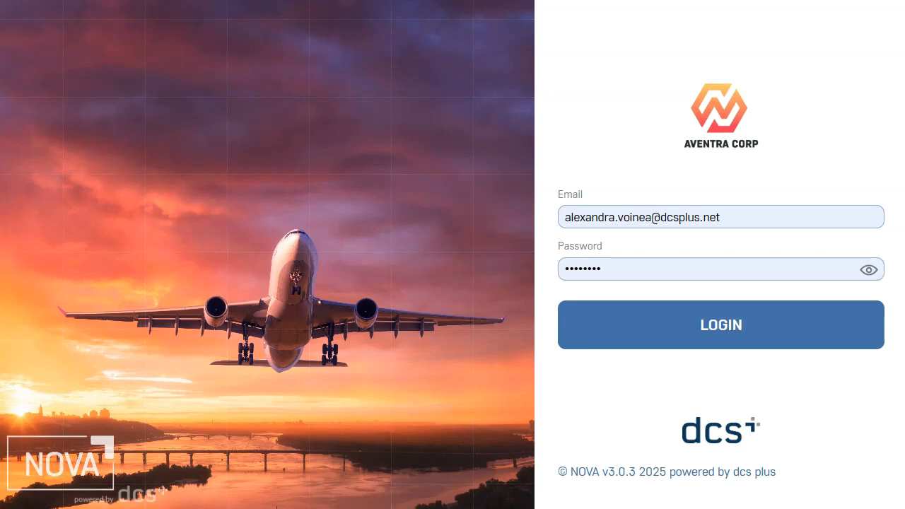
Log in with the prefilled credentials and open the flight search
click(846, 333)
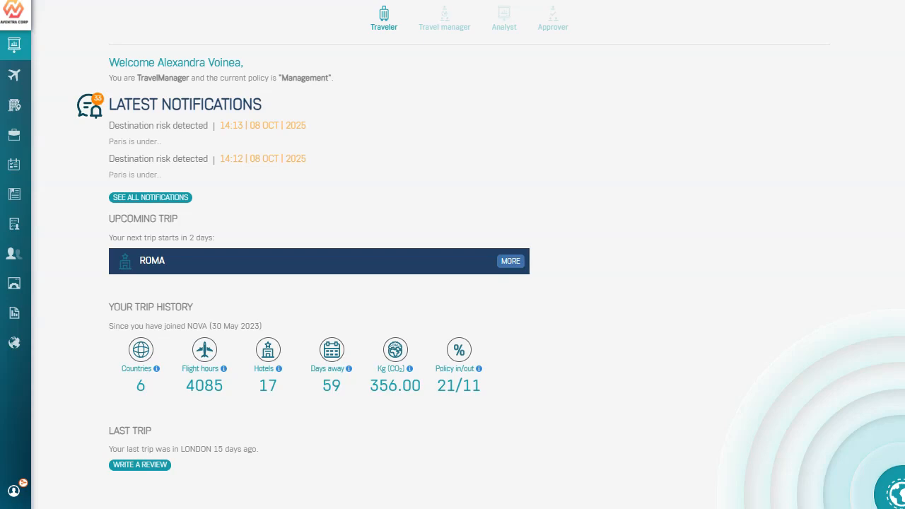
click(16, 76)
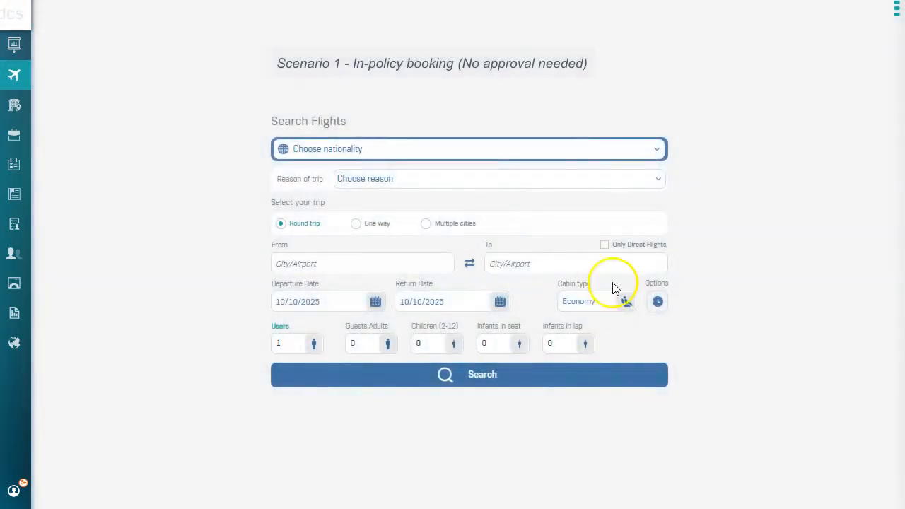
Set the nationality to United Kingdom and the round-trip route from PARIS (PAR), France to LONDON (LON), United Kingdom
click(596, 144)
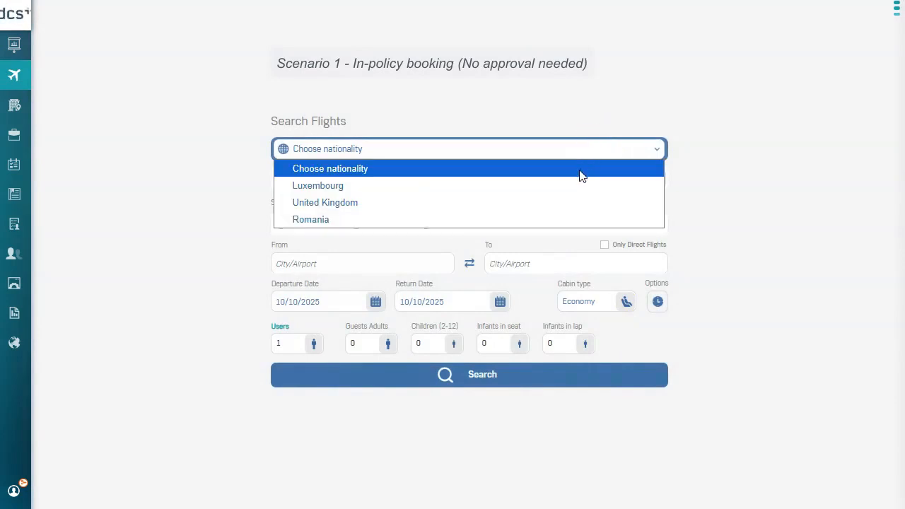
click(563, 202)
click(428, 263)
text(paris)
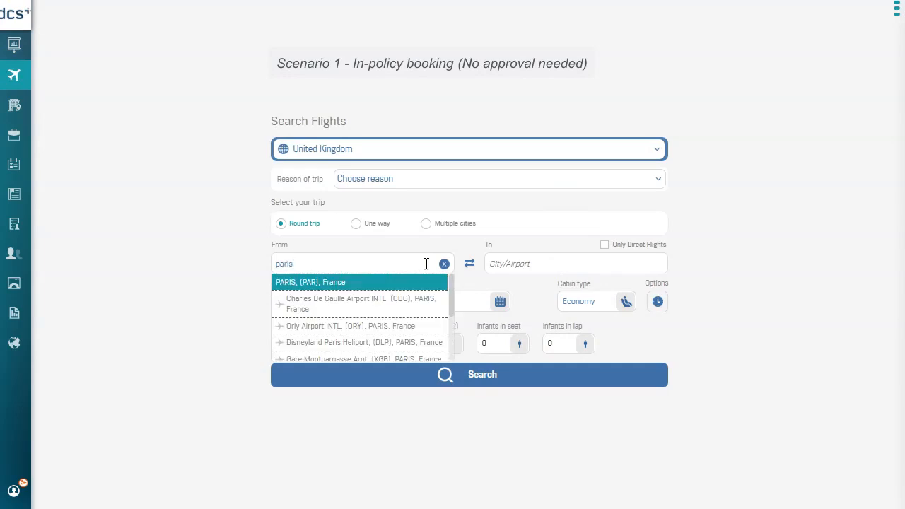
click(398, 284)
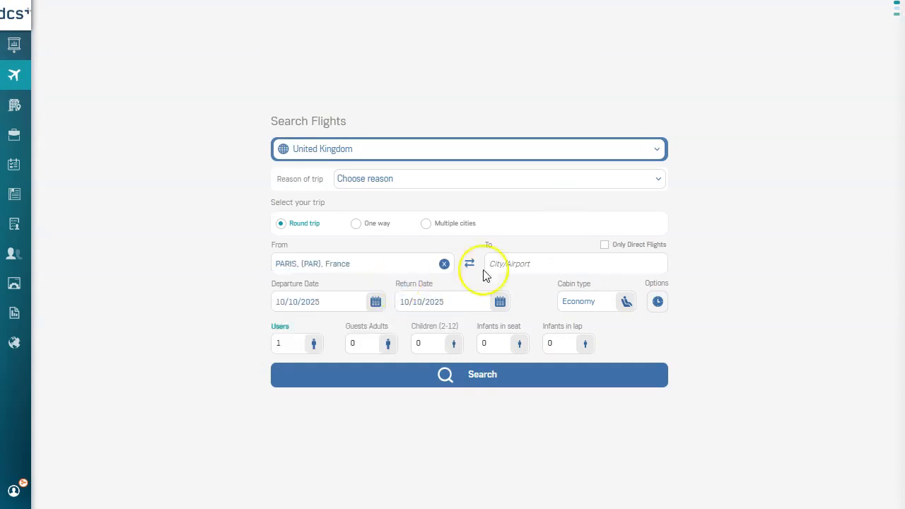
click(532, 265)
text(lond)
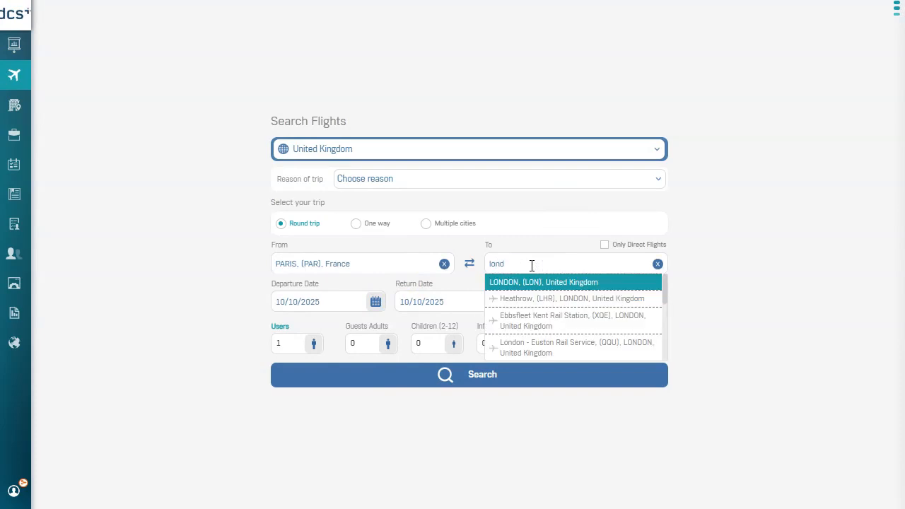
click(546, 290)
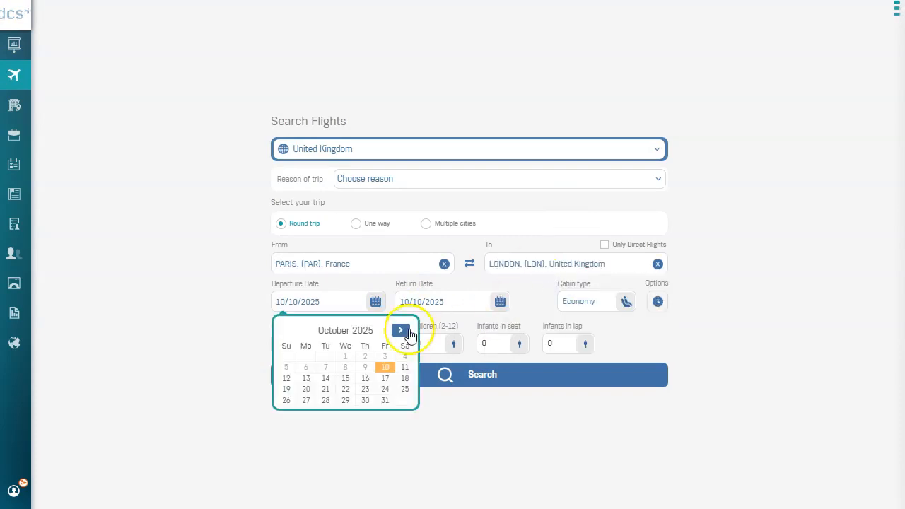
Set the departure date to 17/11/2025 and the return date to 20/11/2025
click(403, 331)
click(305, 389)
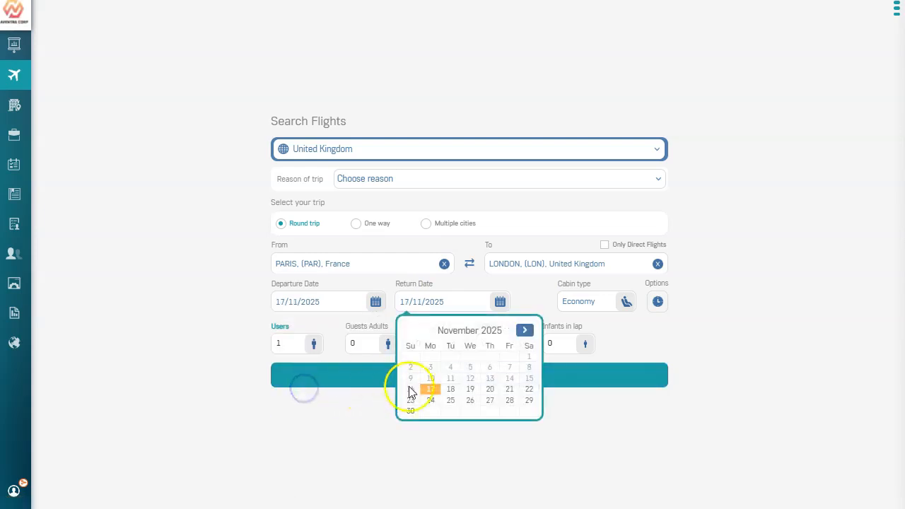
click(490, 389)
Expand the extra search options and run the flight search, skipping the frequent flyer card data
click(657, 301)
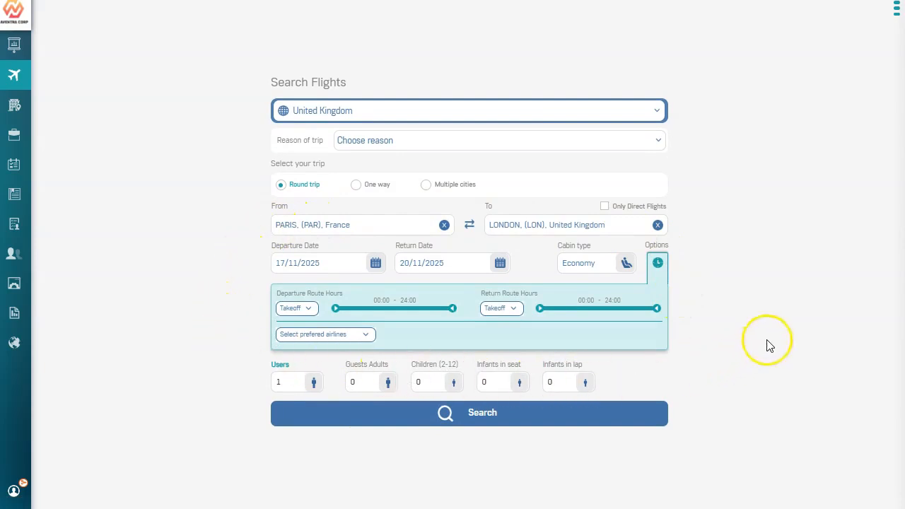
click(599, 205)
click(636, 416)
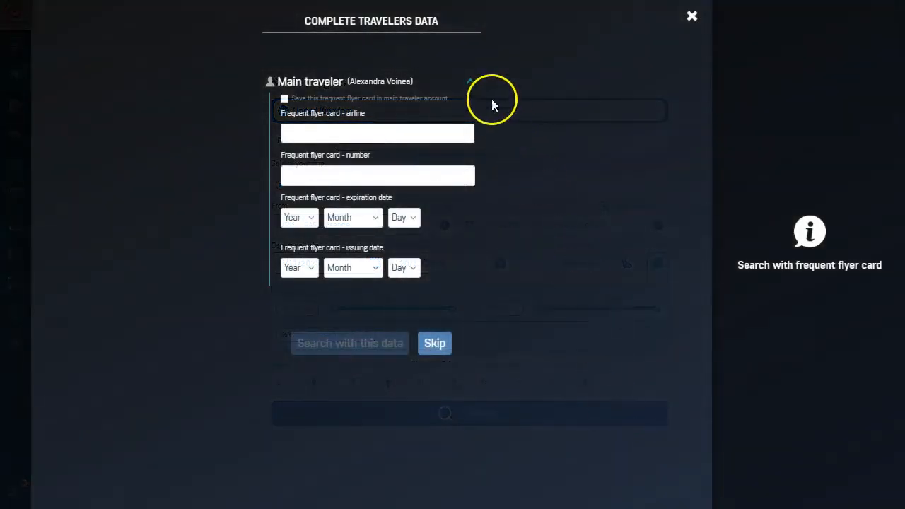
click(435, 343)
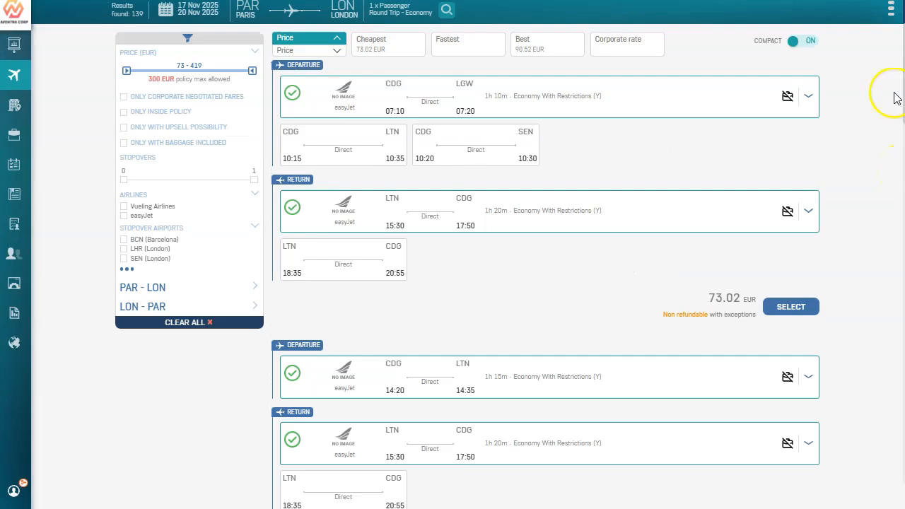
Look through the flight results and sort the offers by price from highest to lowest
scroll(894, 97, down, 15)
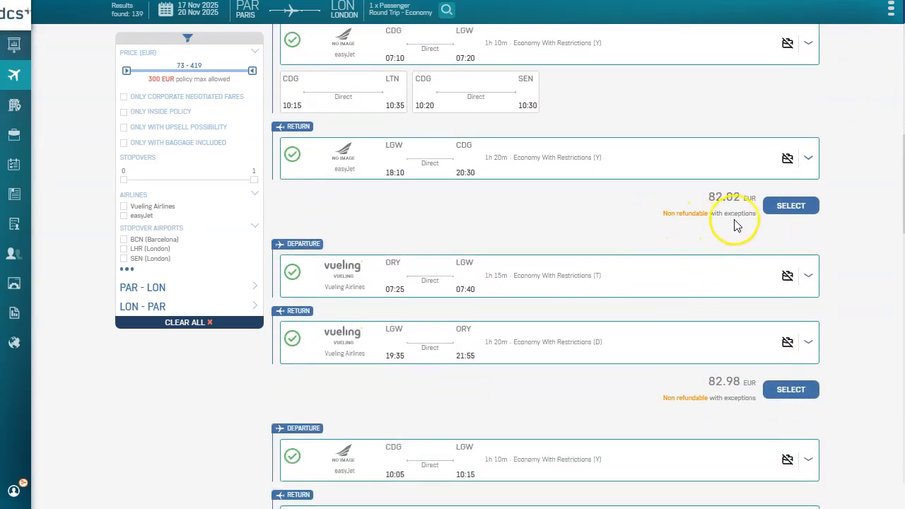
scroll(880, 238, up, 10)
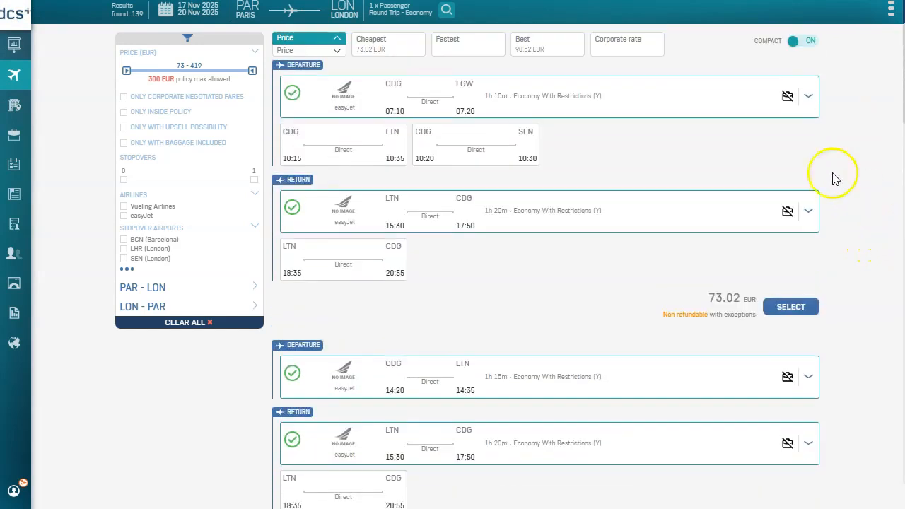
click(322, 50)
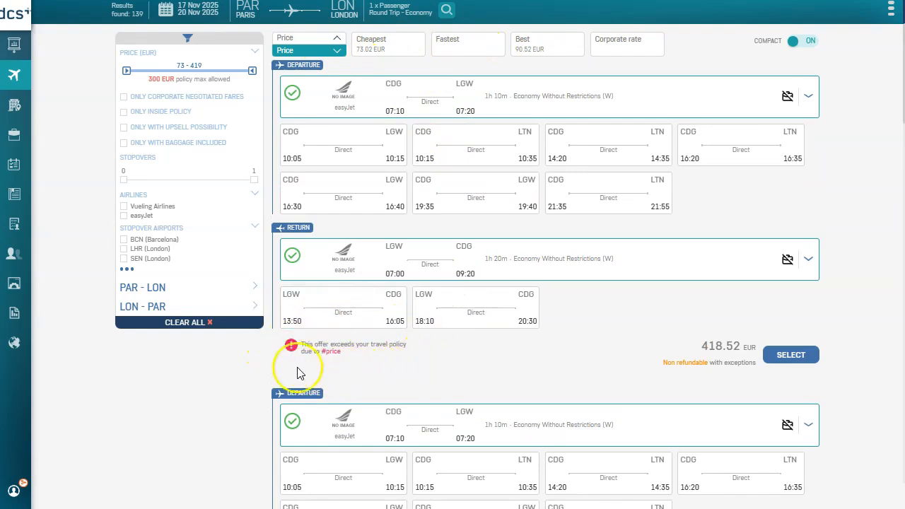
Show the corporate rate offers with compact view off and select the 76.52 EUR easyJet CDG–LTN round trip
click(901, 173)
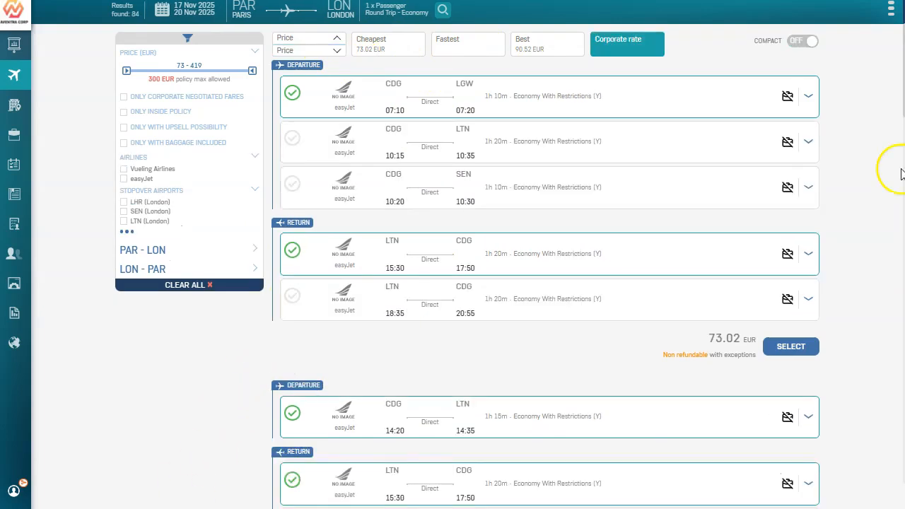
scroll(812, 177, down, 2)
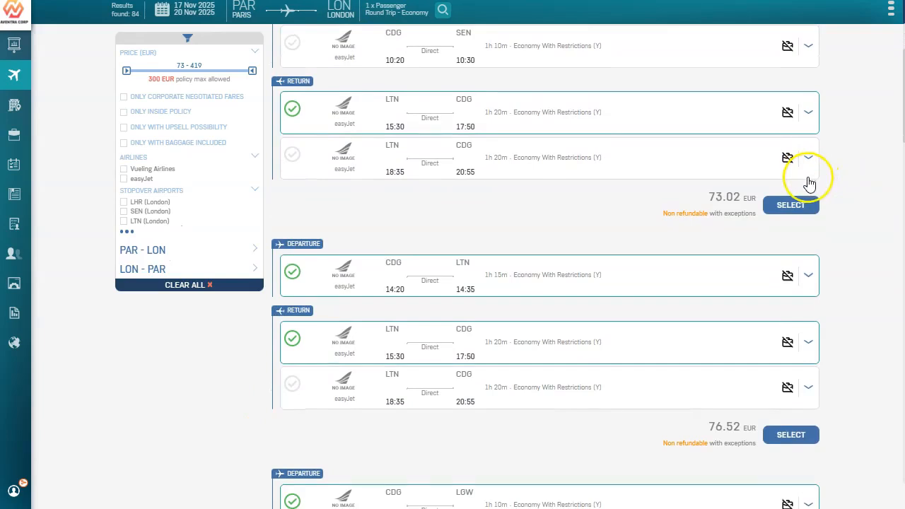
click(800, 435)
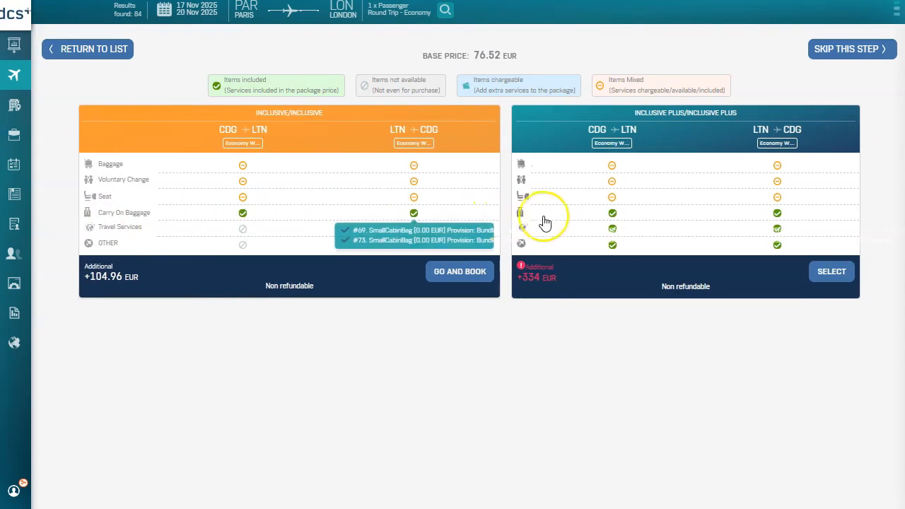
Compare the services of the two fare packages and proceed to book the Inclusive/Inclusive package
mouse_move(545, 223)
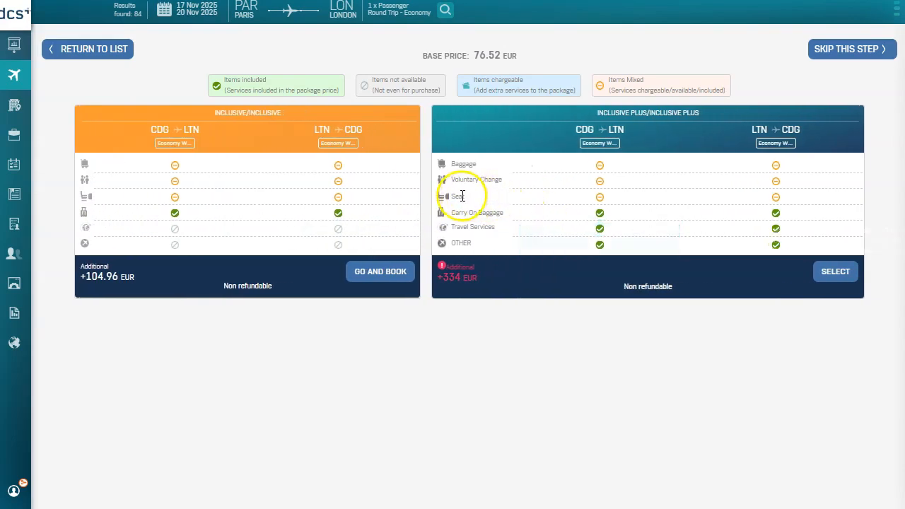
mouse_move(595, 201)
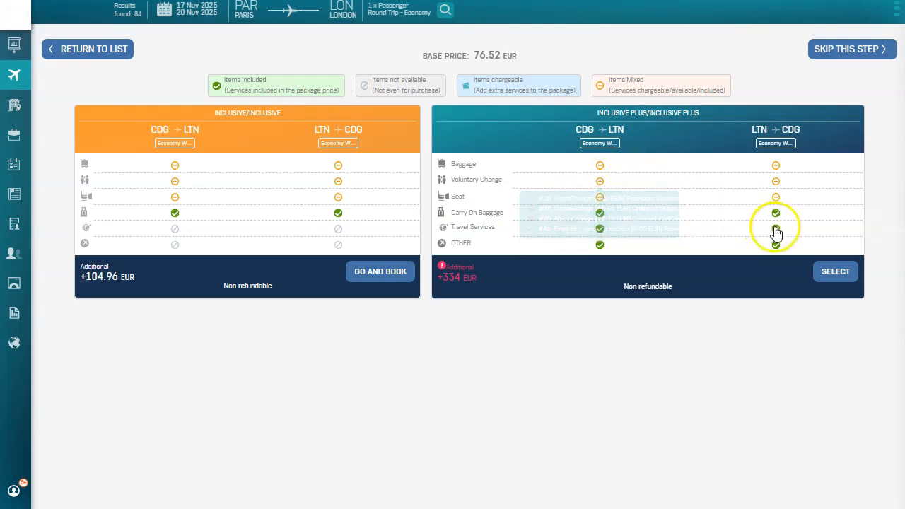
mouse_move(775, 232)
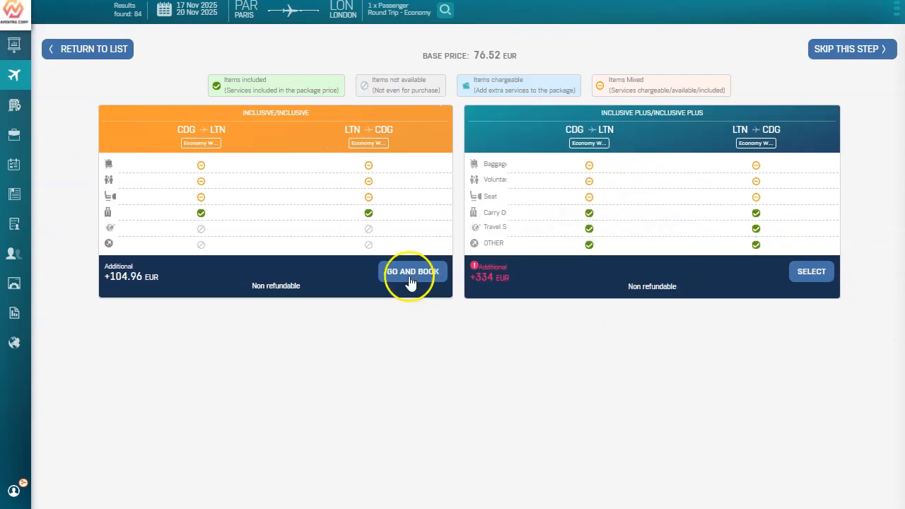
click(452, 273)
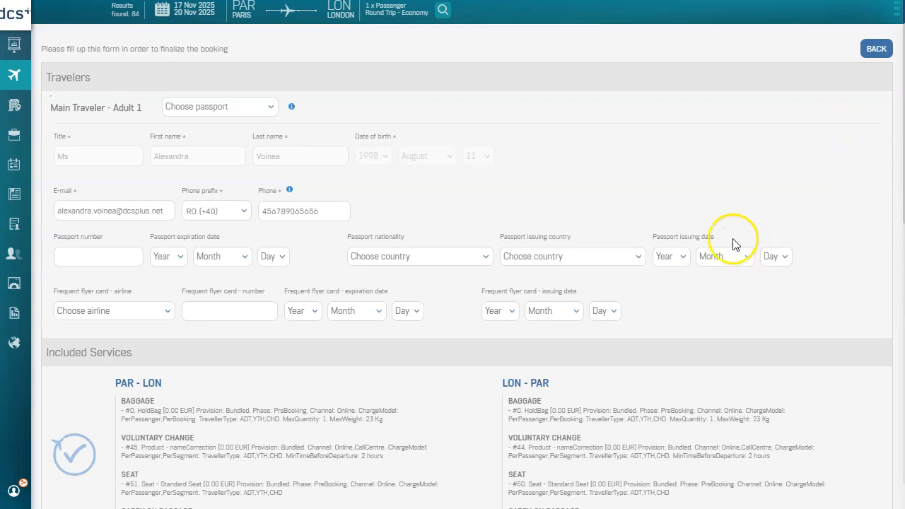
Choose Passport #1 for the main traveler and expand the included services for both PAR - LON and LON - PAR
click(270, 108)
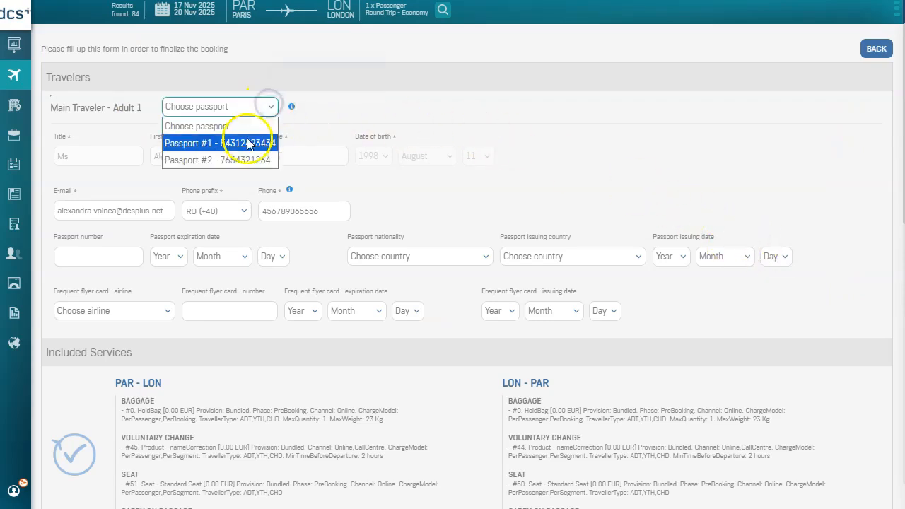
click(248, 141)
scroll(818, 273, down, 2)
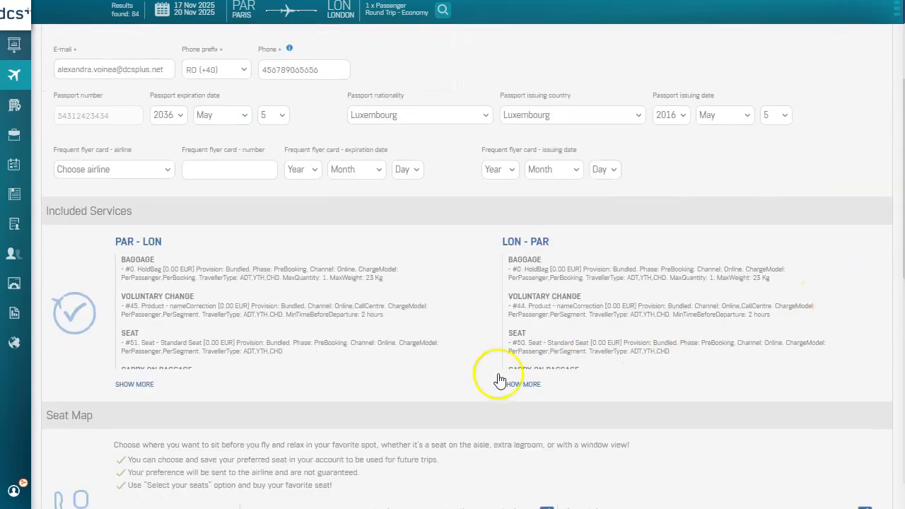
click(130, 383)
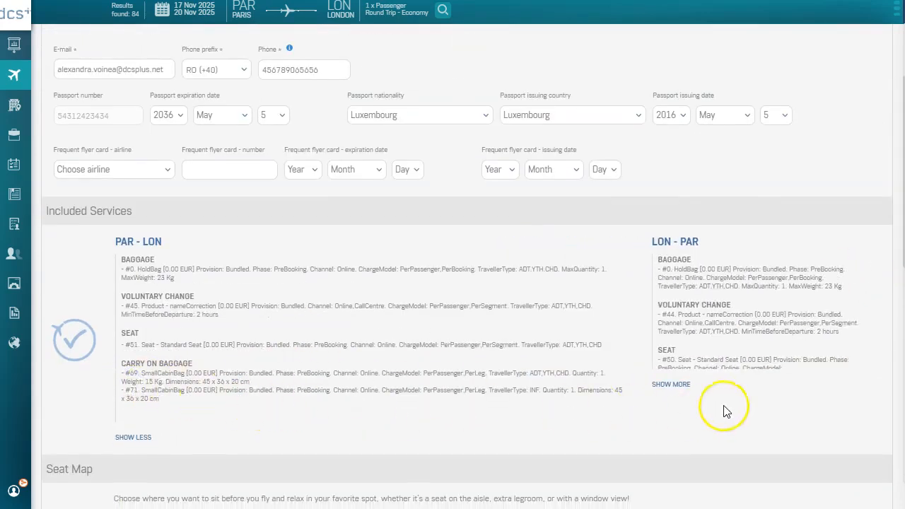
click(681, 386)
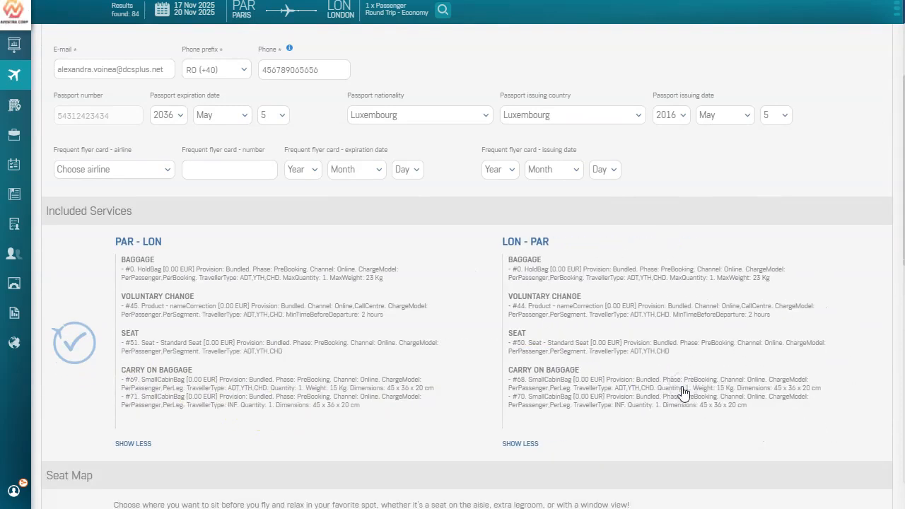
Review the seat map section and open the main traveler's ancillary services options
scroll(833, 387, down, 3)
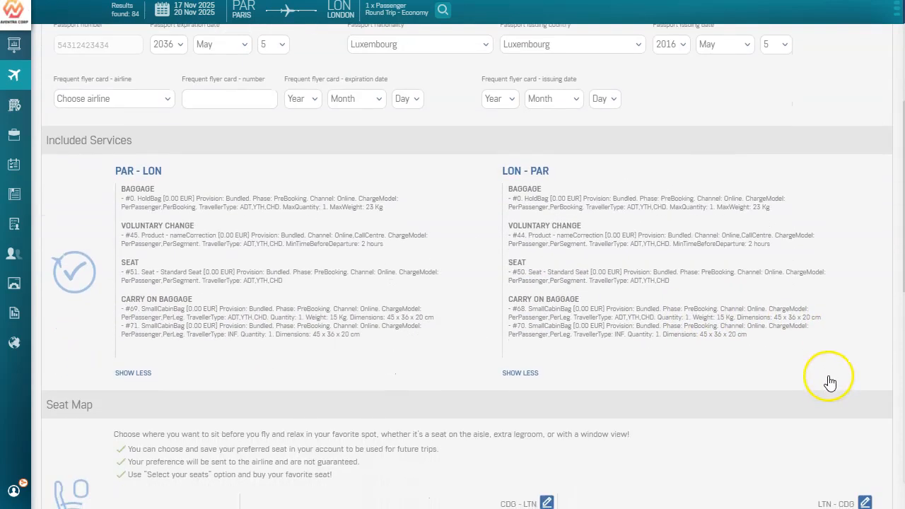
scroll(828, 373, down, 1)
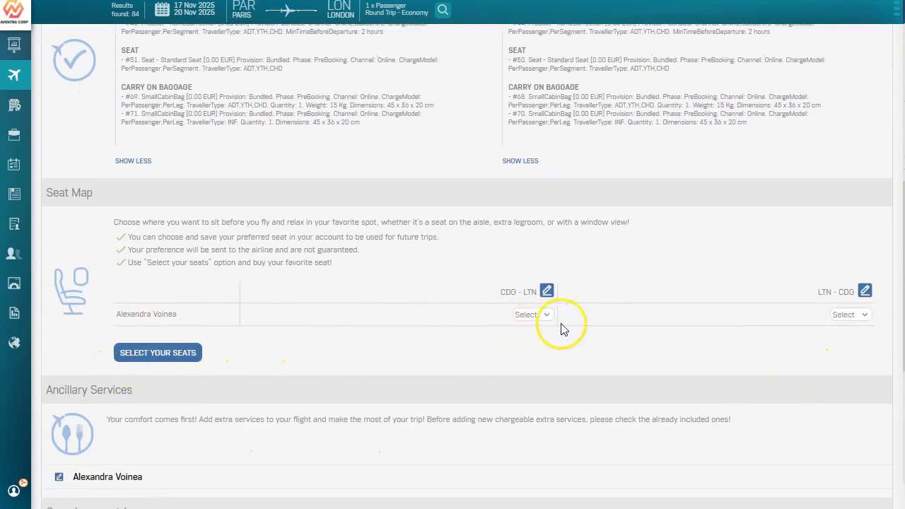
scroll(880, 332, down, 2)
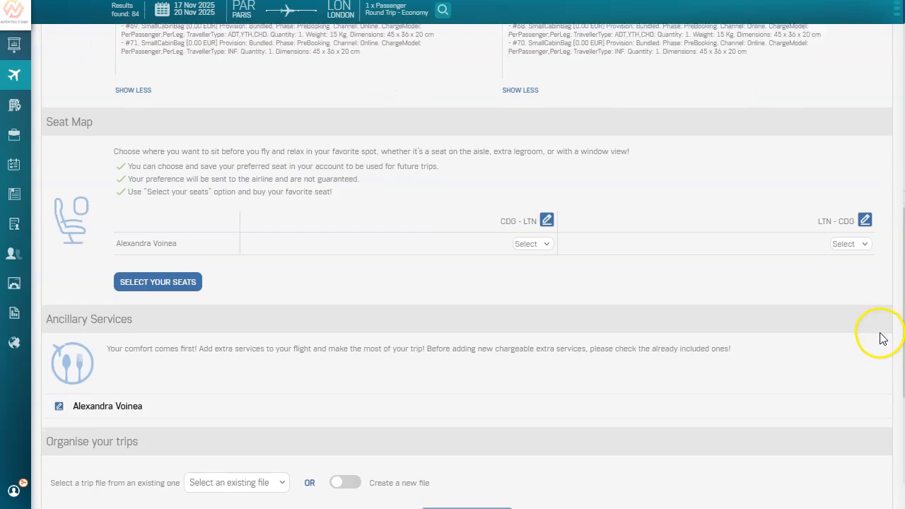
click(61, 336)
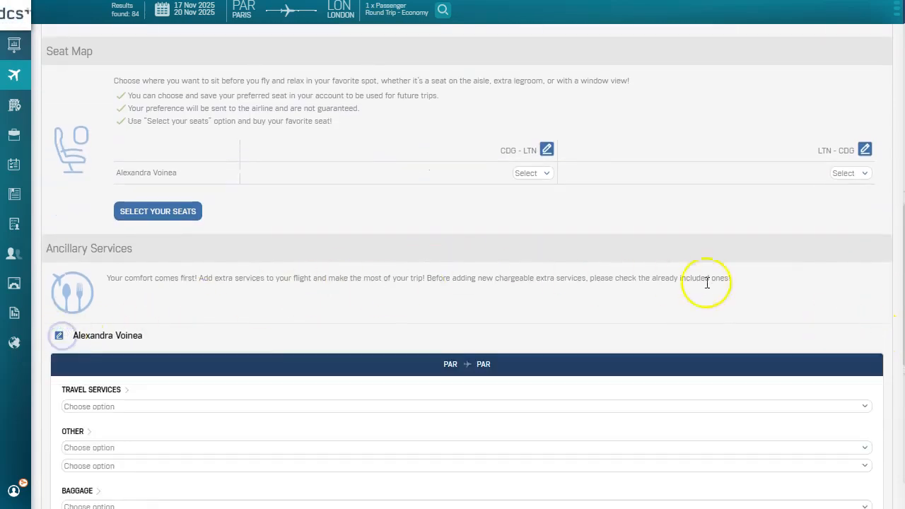
Finalize the booking without extra services or special requests and accept the non-refundable offer terms
scroll(858, 279, down, 3)
scroll(879, 283, down, 2)
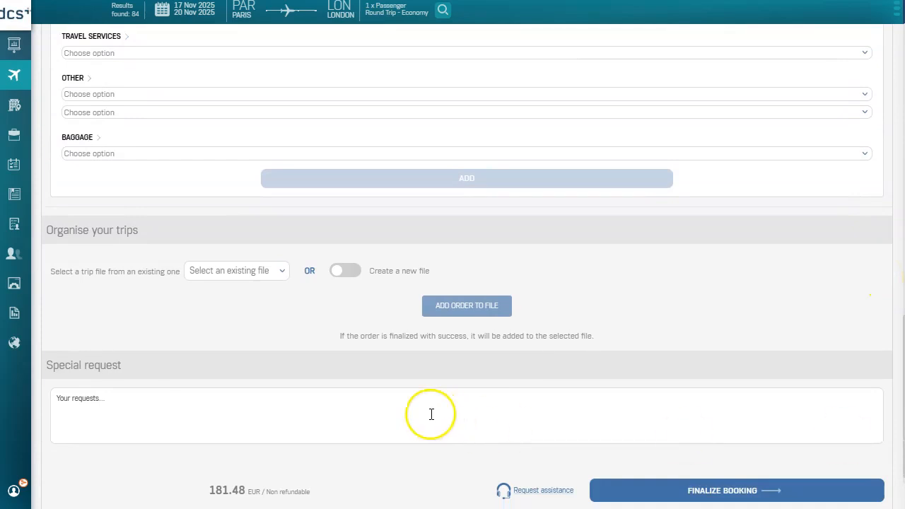
scroll(431, 413, down, 1)
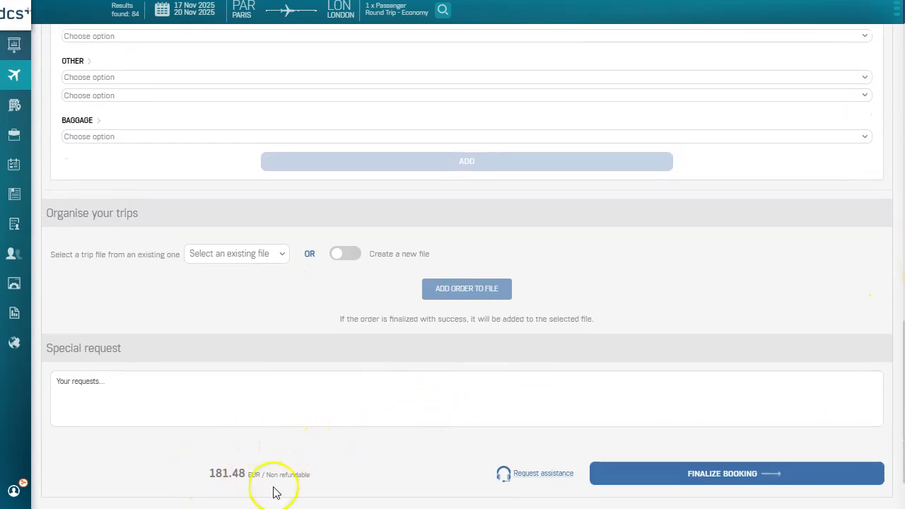
click(691, 479)
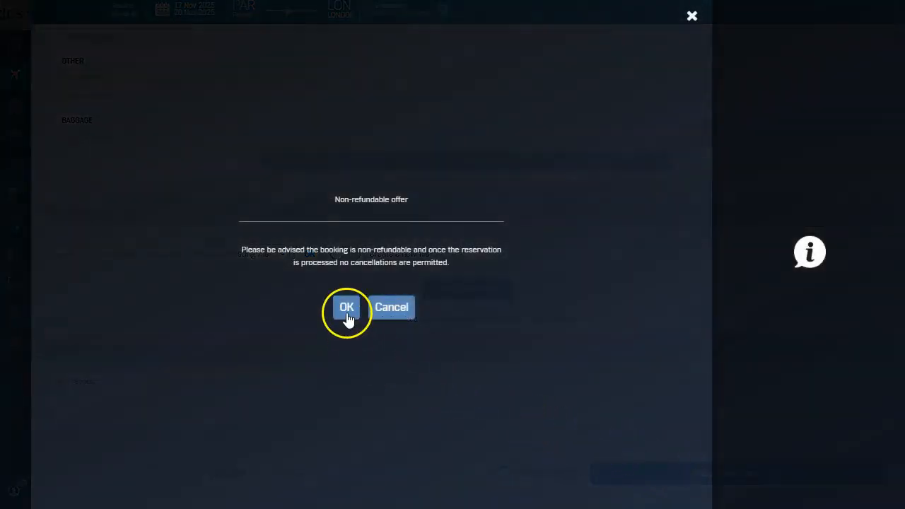
click(347, 308)
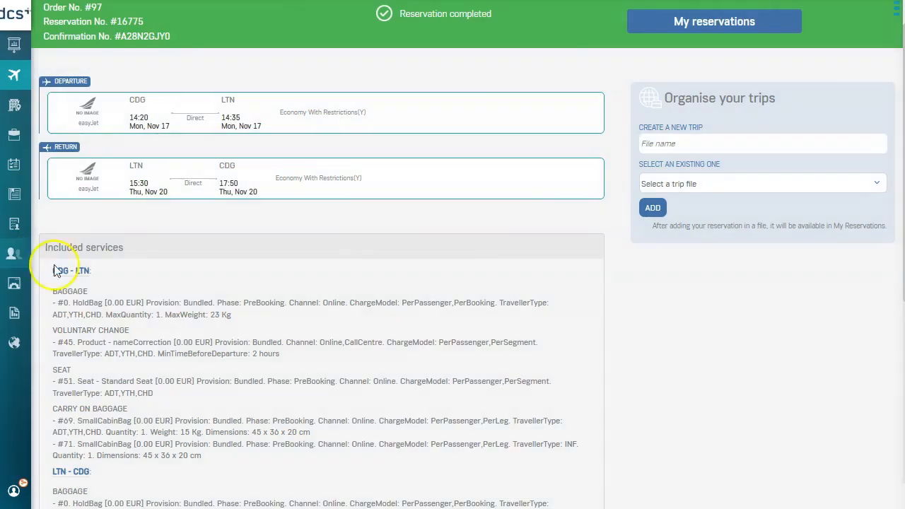
Review the completed reservation's details and open the list of own reservations
scroll(452, 293, down, 3)
scroll(531, 267, down, 3)
scroll(557, 262, up, 5)
click(756, 24)
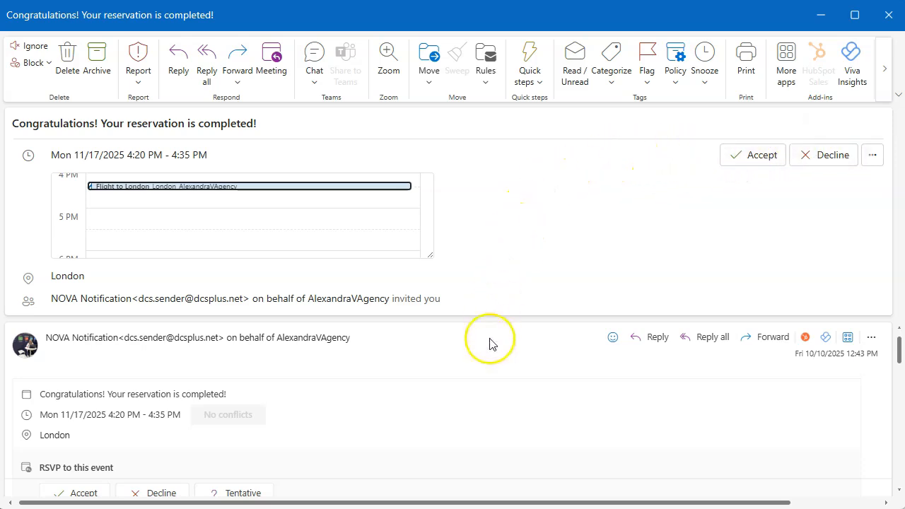
Read through the reservation completion email in the mail client
scroll(488, 342, down, 7)
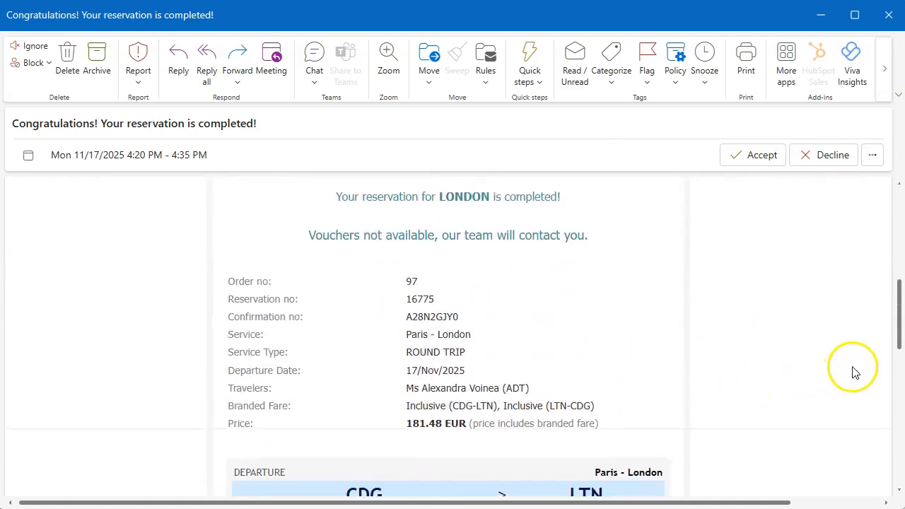
Review the rest of the reservation completion email, and open the users list in the NOVA travel platform
scroll(853, 372, down, 8)
scroll(853, 377, up, 12)
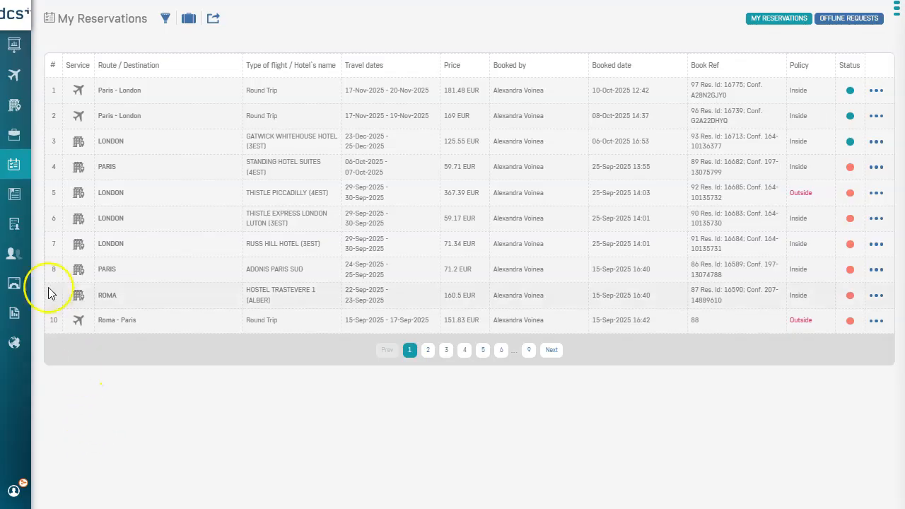
click(17, 254)
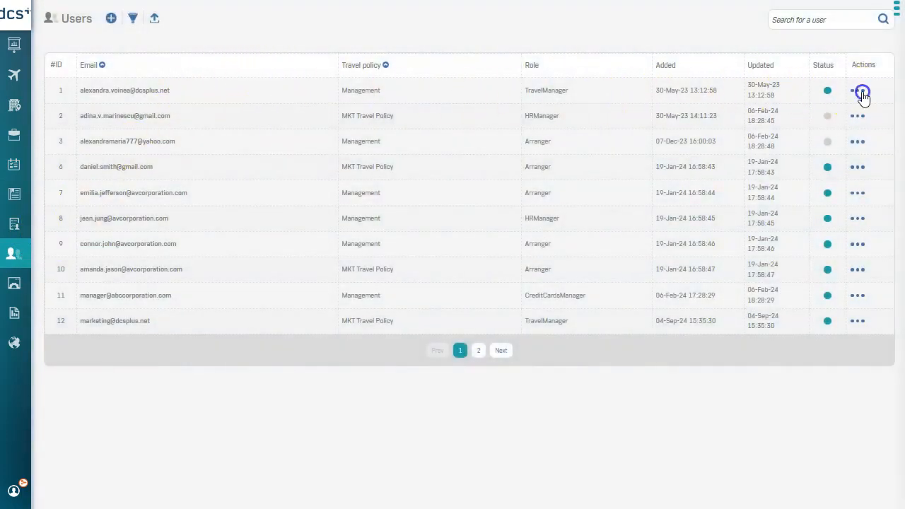
Edit the first listed user and examine the outside-policy approval profile in the user's advanced setup
click(861, 93)
click(850, 116)
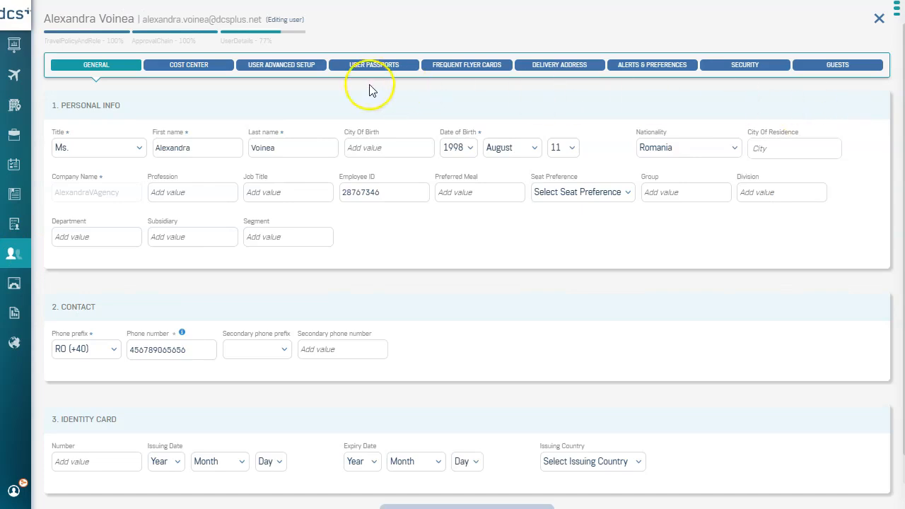
click(282, 65)
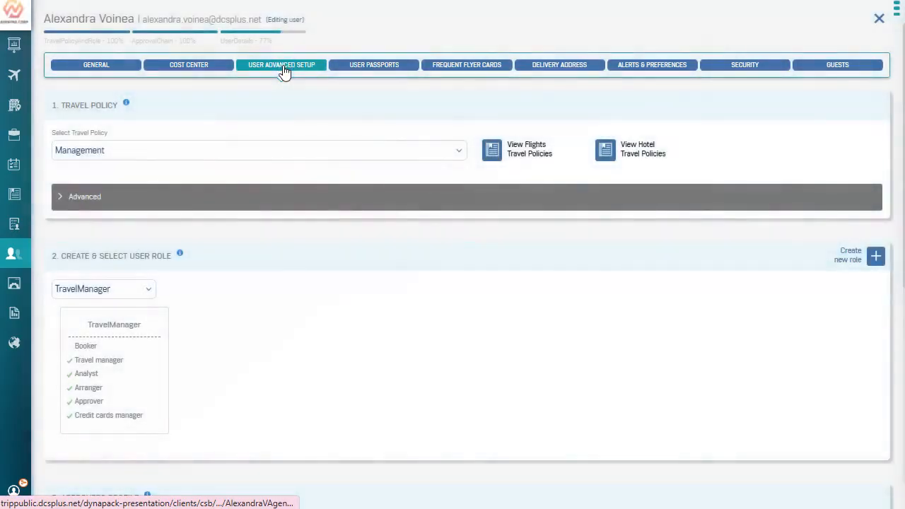
scroll(667, 329, down, 4)
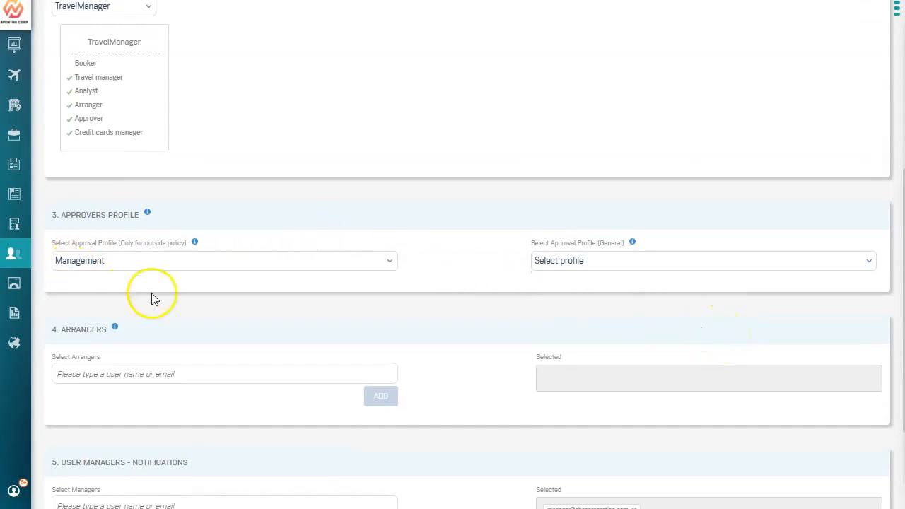
mouse_move(194, 242)
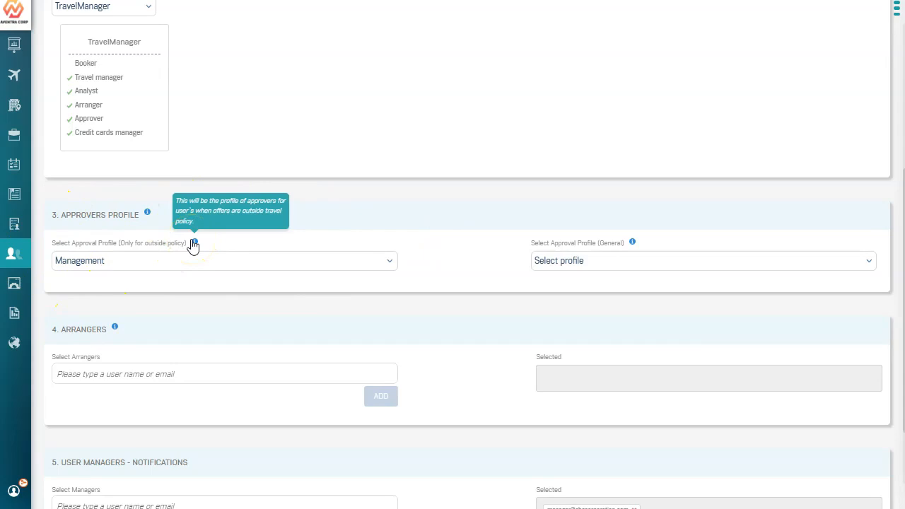
Set the user's general approval profile to General Approval and save the user
click(718, 265)
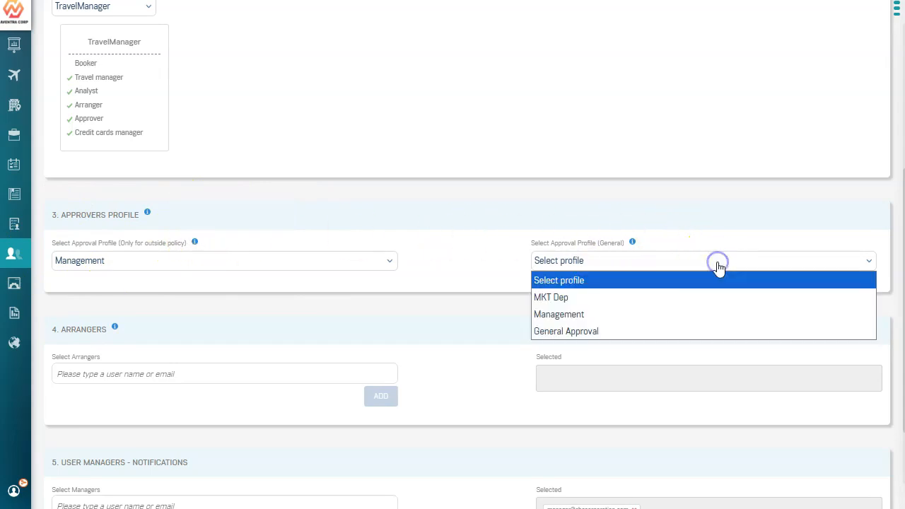
click(705, 330)
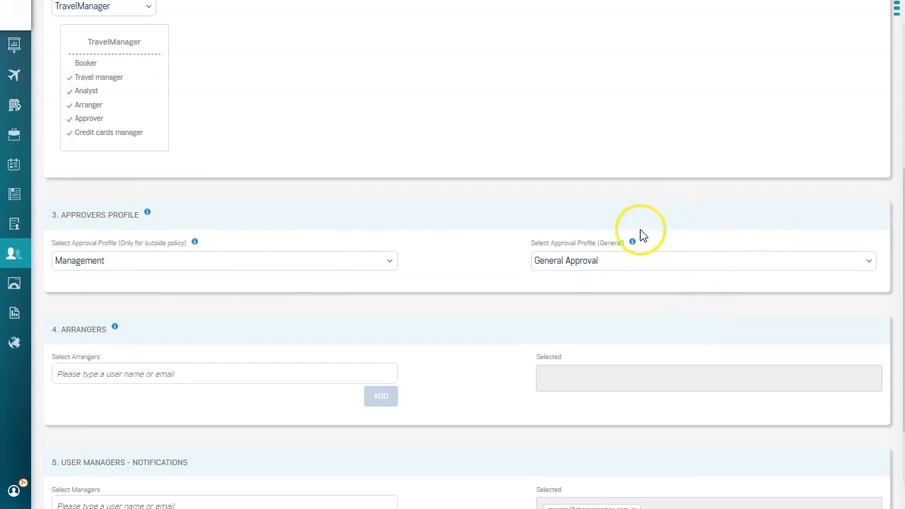
mouse_move(632, 243)
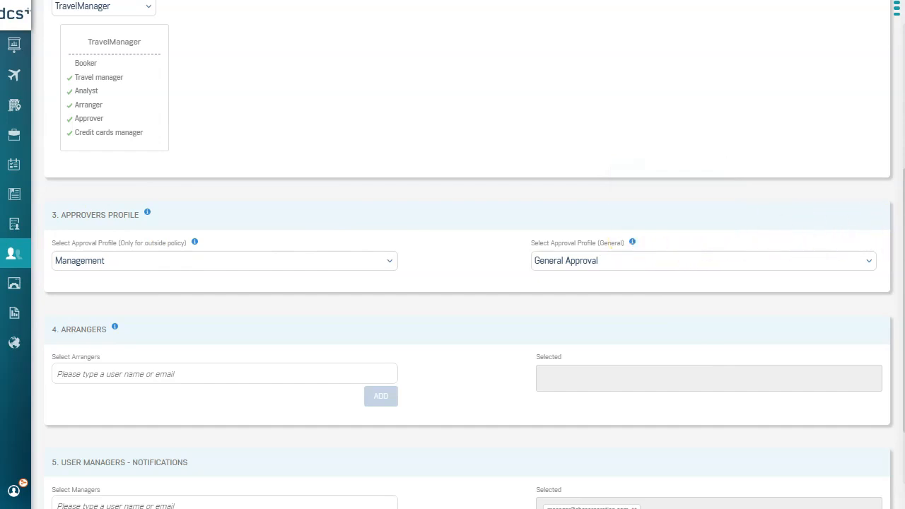
scroll(450, 378, down, 2)
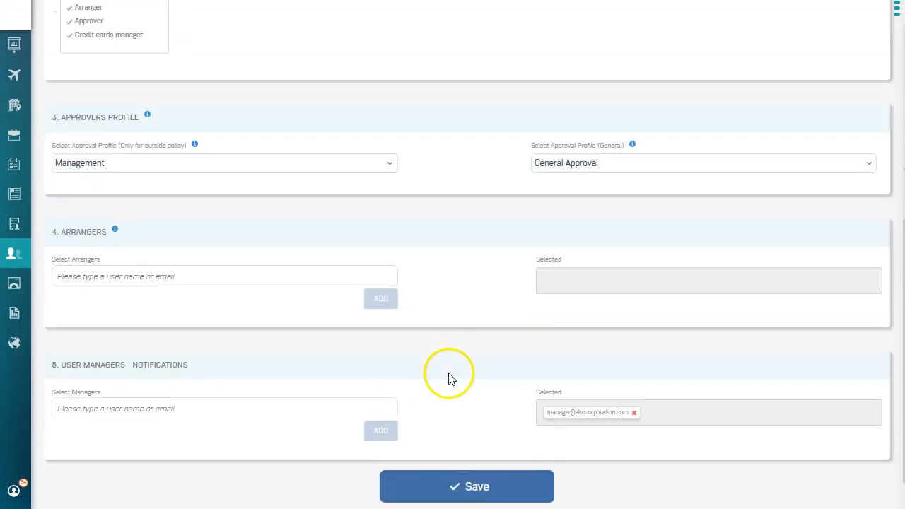
click(469, 485)
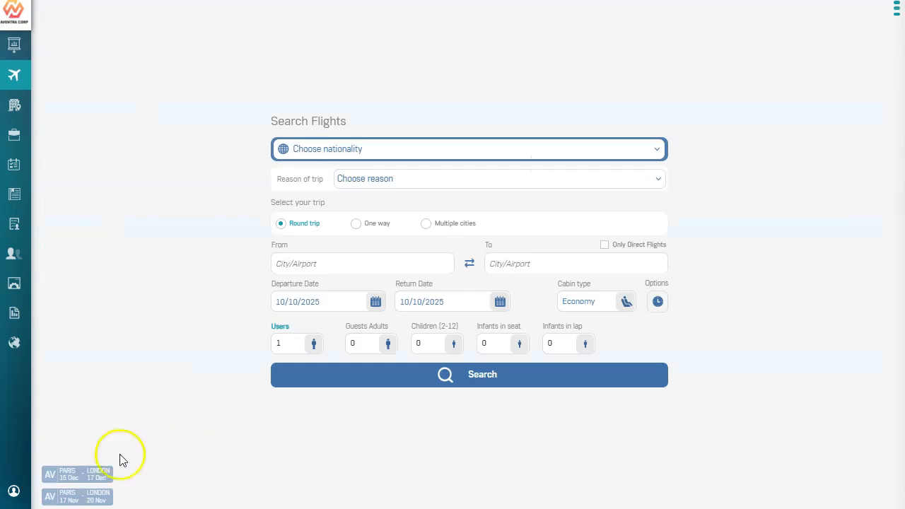
Open the saved Paris–London search for 15–17 Dec and book the 87.52 EUR easyJet offer with the Inclusive/Inclusive fare
click(79, 469)
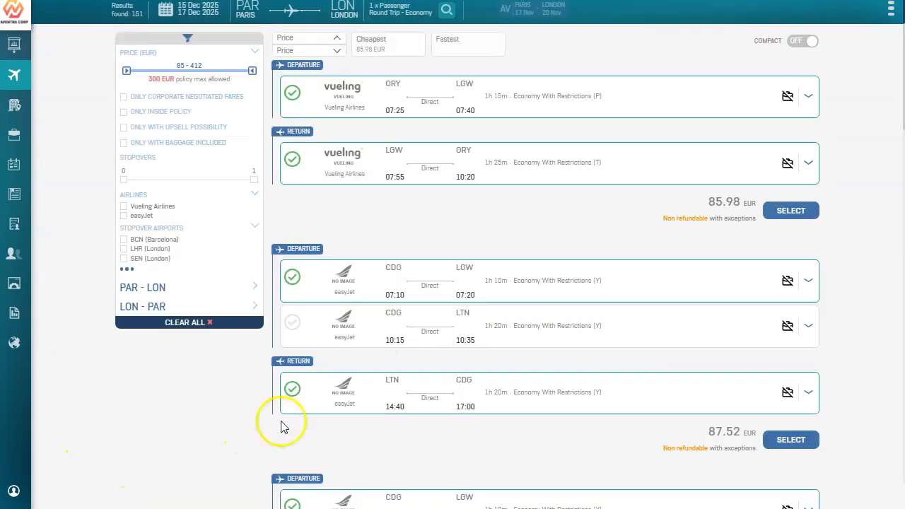
click(791, 441)
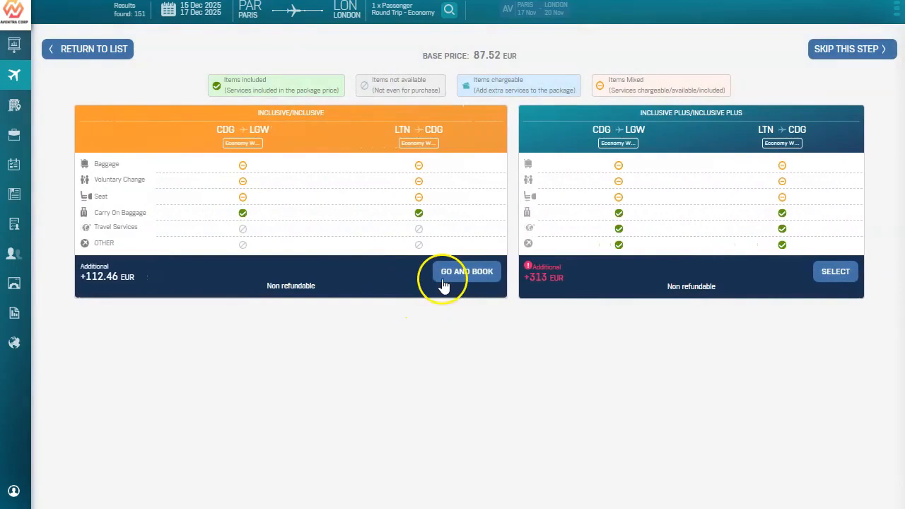
click(442, 281)
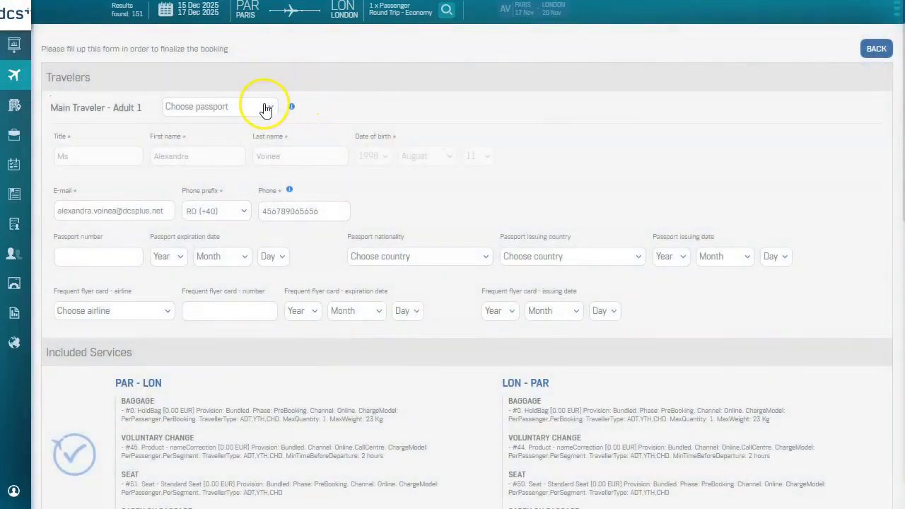
Choose the main traveler's first saved passport and review the remaining booking form down to the offer conditions
click(265, 107)
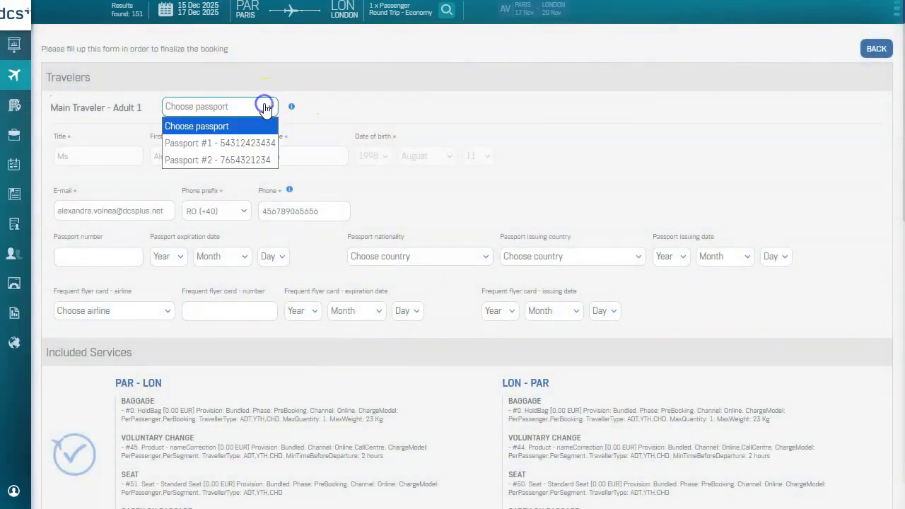
click(240, 140)
scroll(707, 188, down, 10)
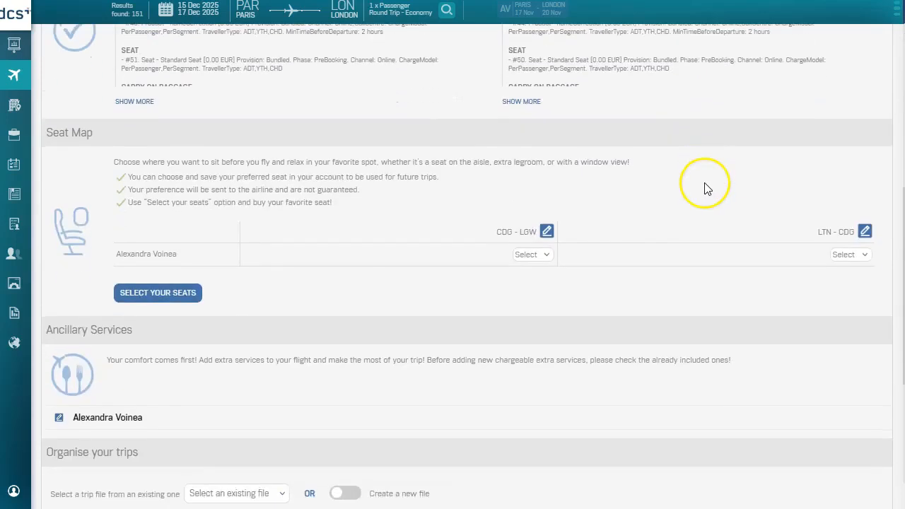
scroll(707, 189, down, 1)
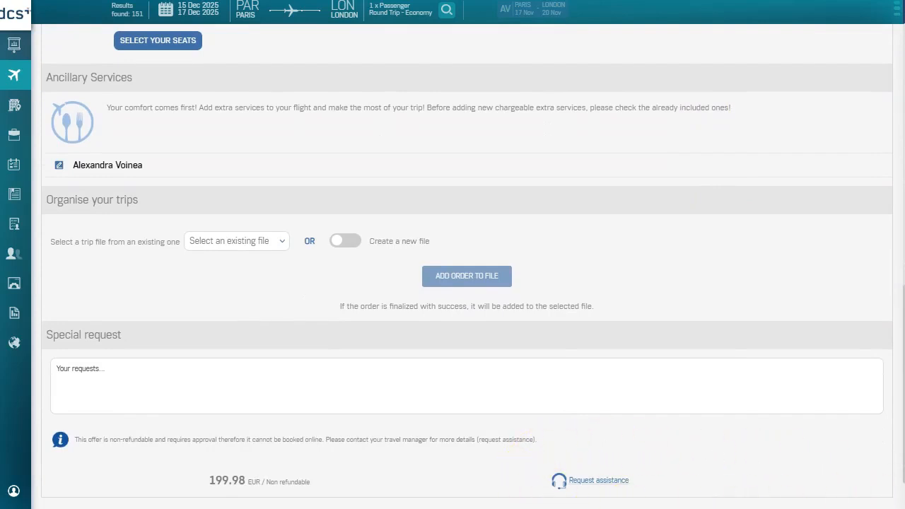
Send an assistance request reading "Kindly assist me with the round trip flight booking from Paris to London, 15-17 Dec. Thank you!"
click(624, 485)
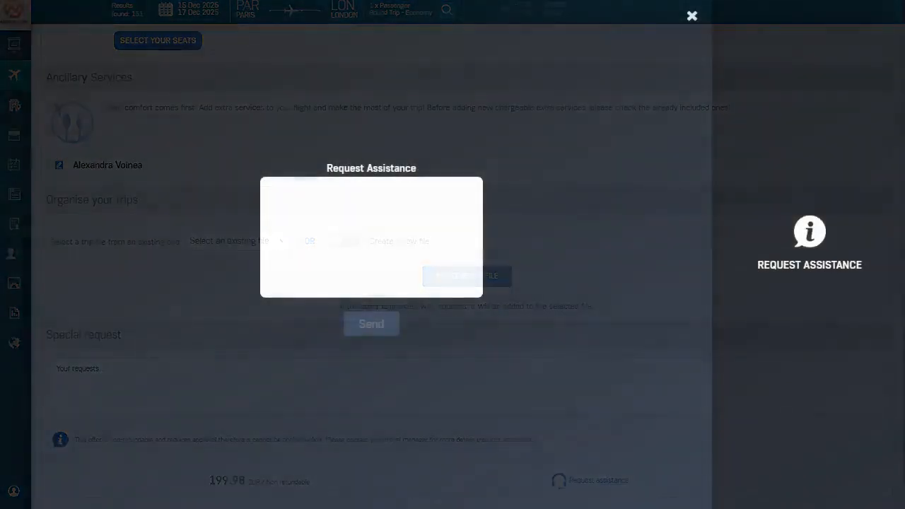
click(385, 205)
text(Kindly assist me with the round trip flight booking from Paris to London, 15-17 Dec. Thank you!)
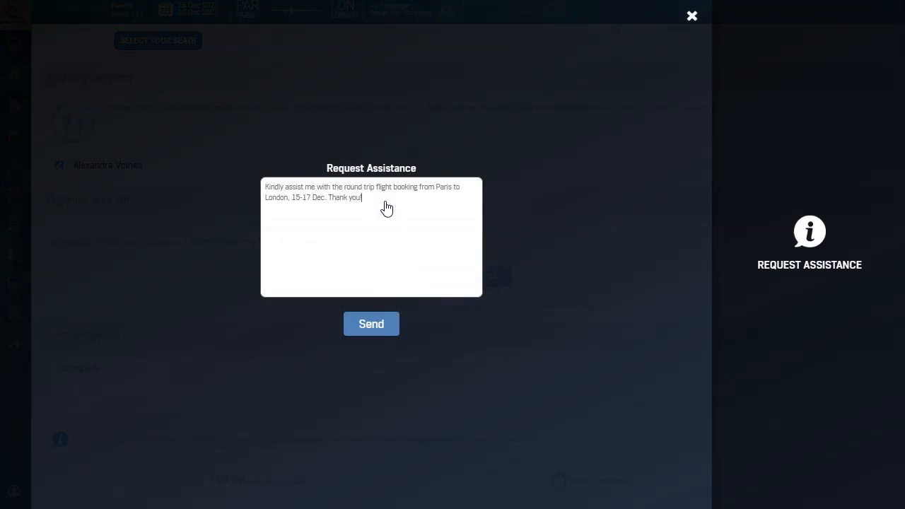
click(380, 330)
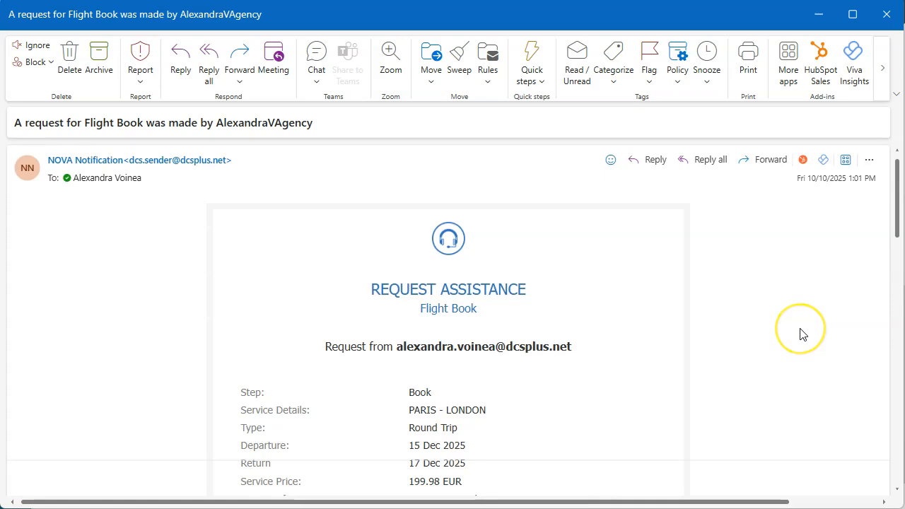
Read through the assistance request email's trip, flight and traveler details in the mail client
scroll(802, 334, down, 2)
scroll(802, 335, down, 3)
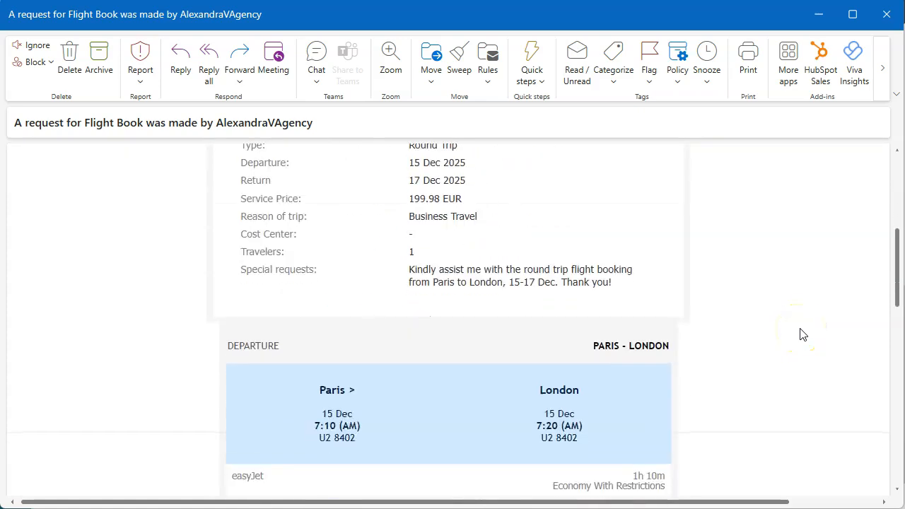
scroll(802, 334, down, 5)
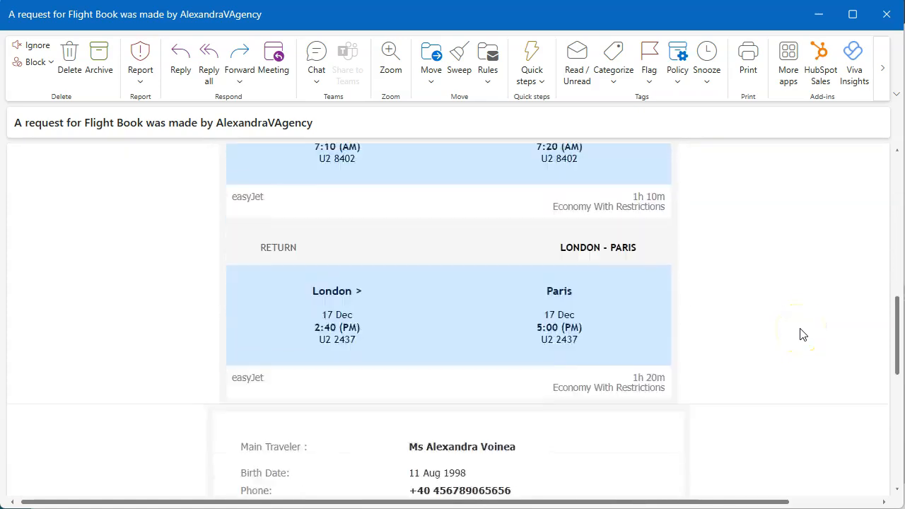
scroll(802, 334, down, 2)
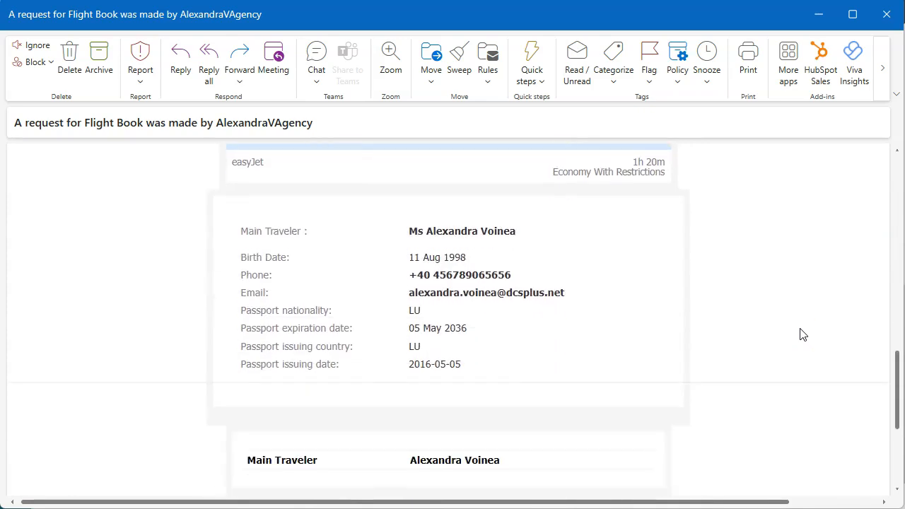
scroll(802, 334, down, 1)
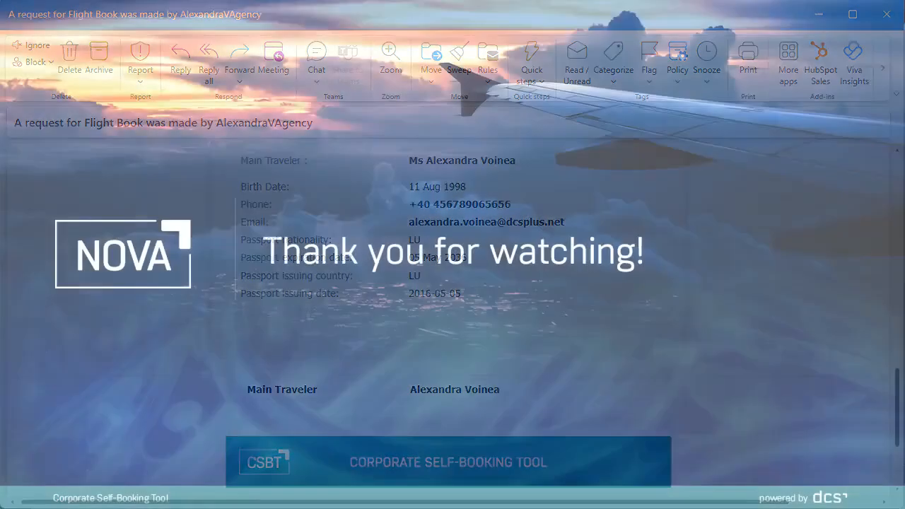